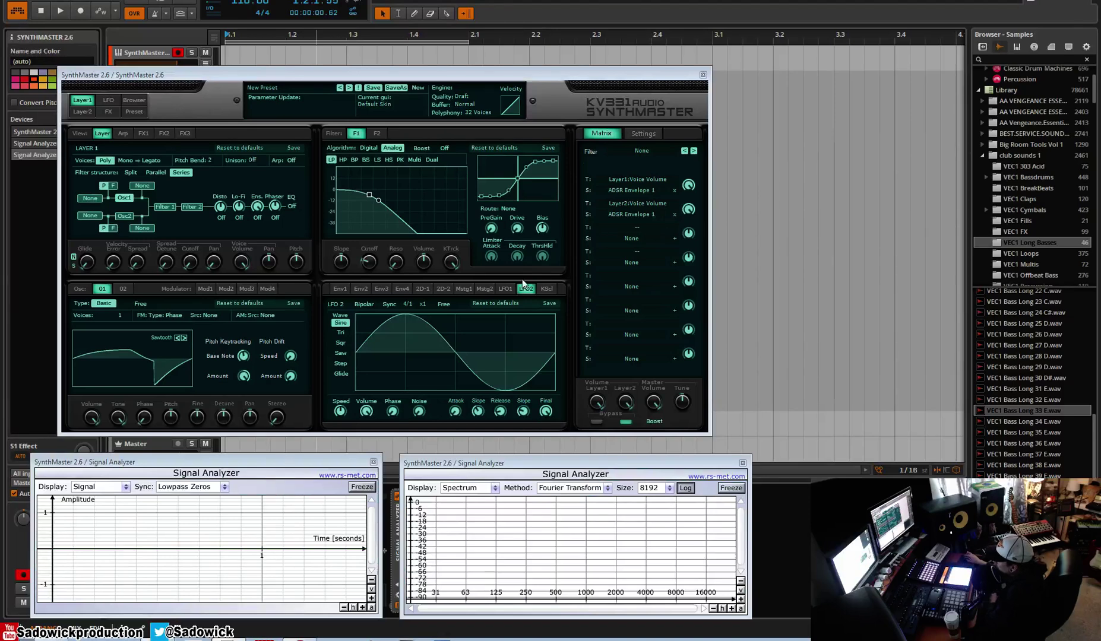
# Inspect LFO 1, Layer 2's settings and the four global LFOs, then go back to Layer 1
pyautogui.click(506, 291)
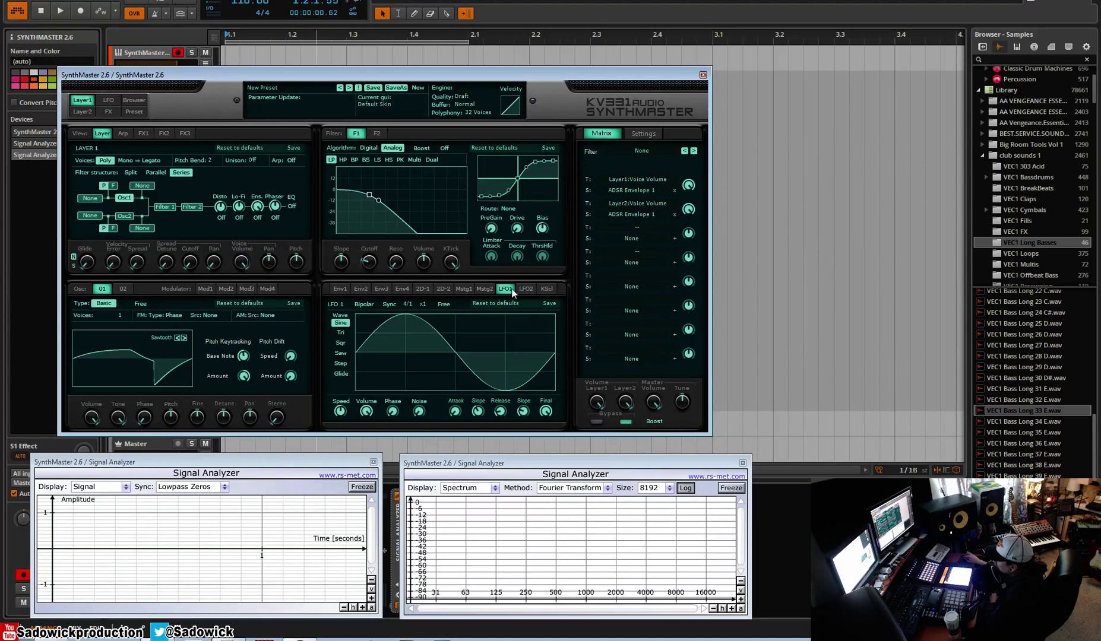
pyautogui.click(82, 112)
pyautogui.click(506, 289)
pyautogui.click(107, 100)
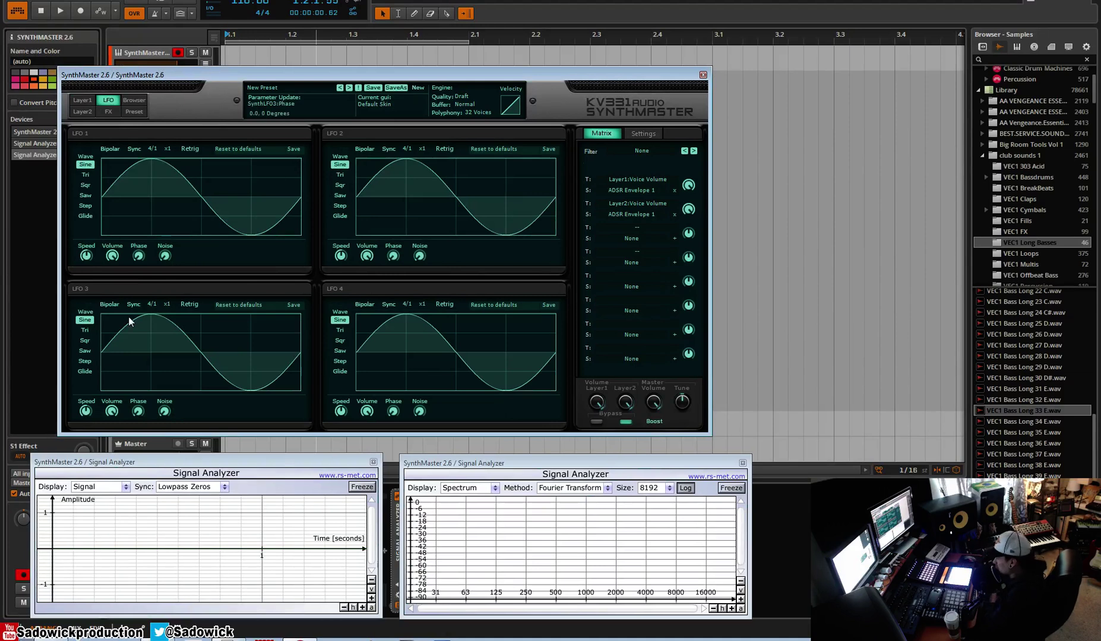
pyautogui.click(83, 100)
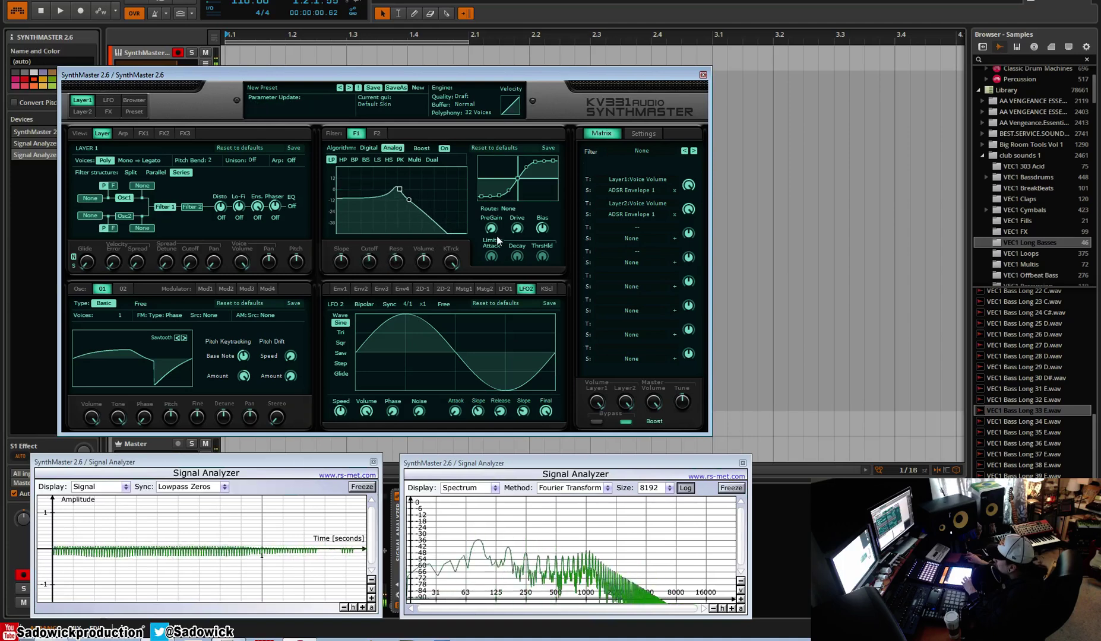
# Lower the Layer 1 filter pre-gain and route Synth LFO 1 to the filter cutoff
pyautogui.moveTo(495, 236)
pyautogui.mouseDown()
pyautogui.moveTo(507, 196)
pyautogui.moveTo(492, 228)
pyautogui.mouseUp()
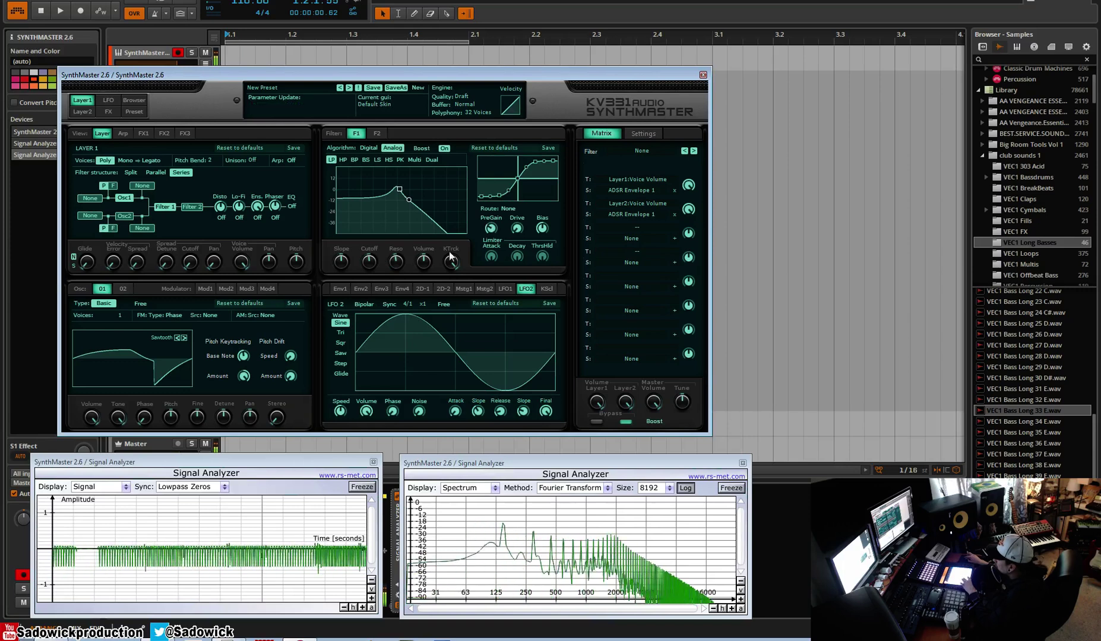
pyautogui.rightClick(370, 261)
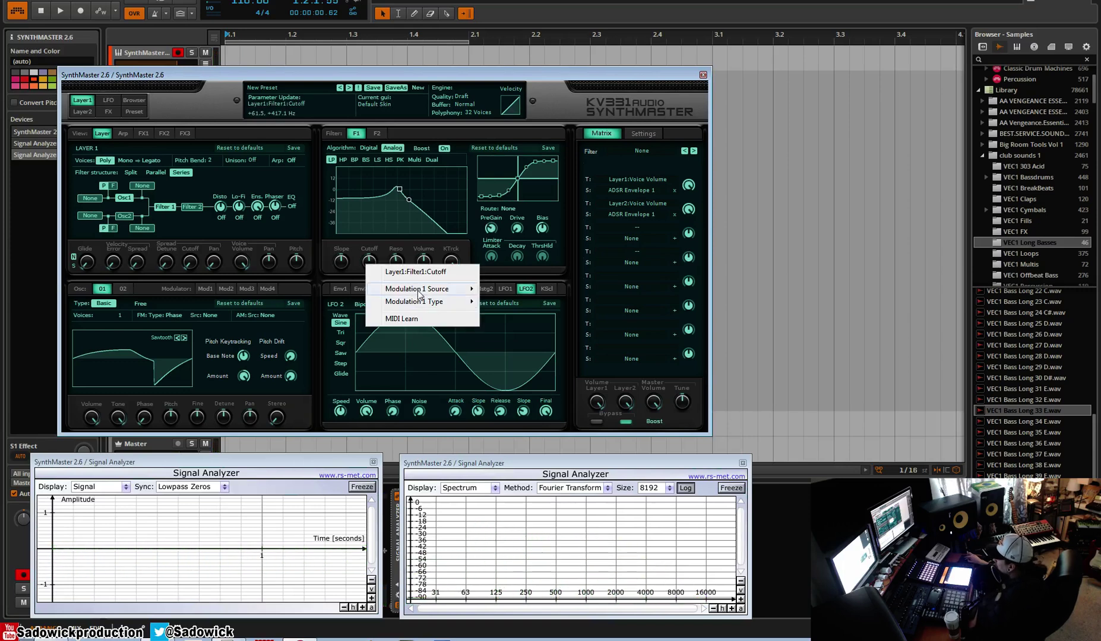
pyautogui.moveTo(417, 289)
pyautogui.moveTo(516, 331)
pyautogui.click(631, 346)
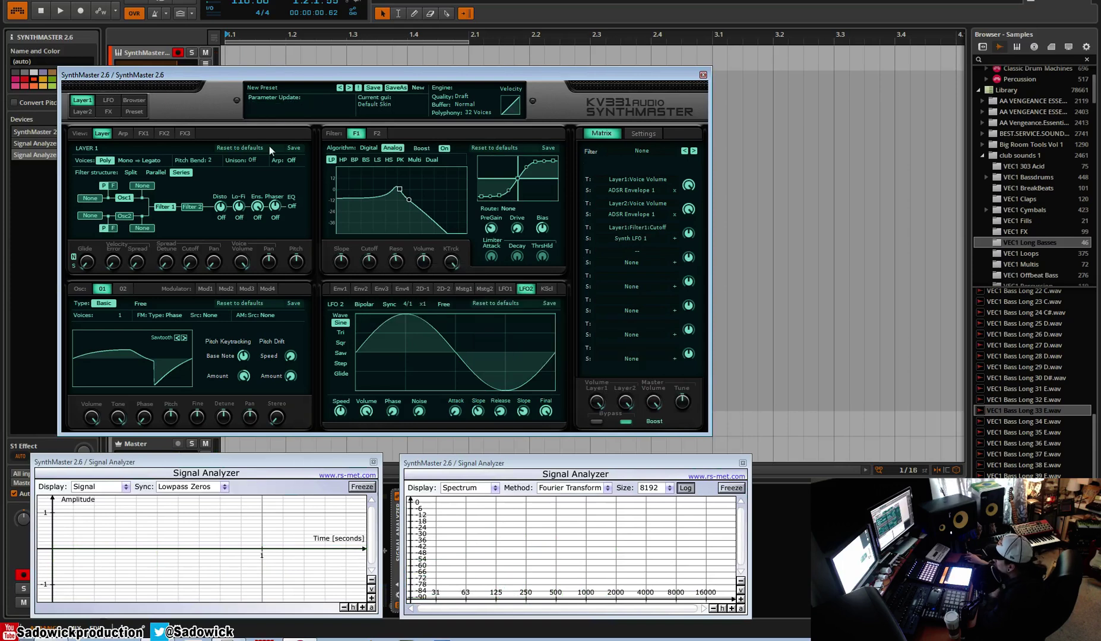
# Check the global LFO page, then turn the Layer 1 filter cutoff down
pyautogui.click(108, 101)
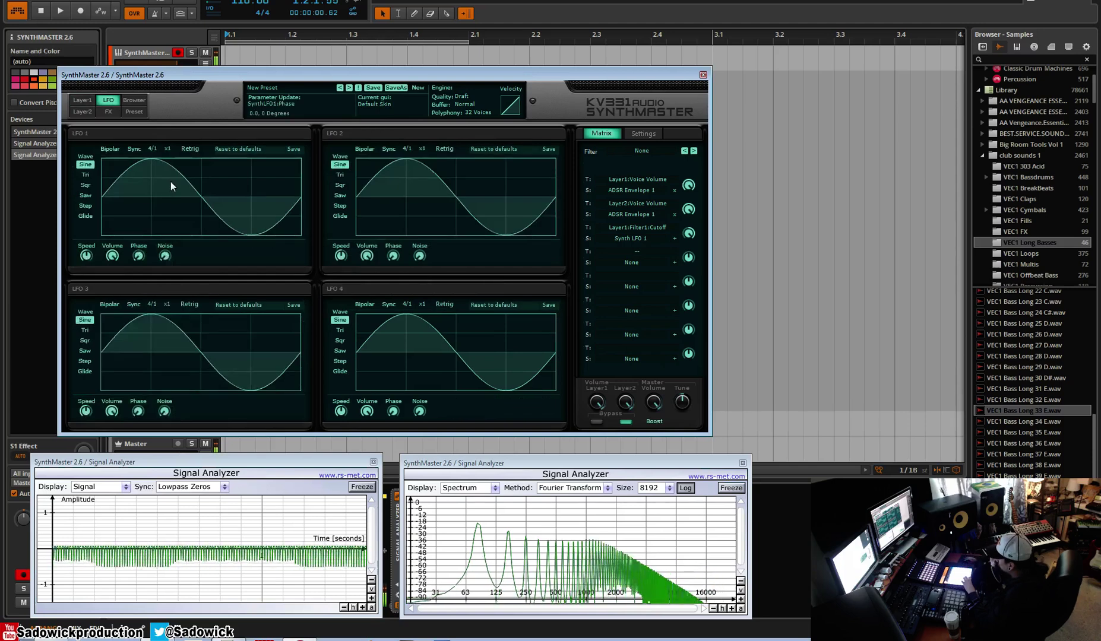
pyautogui.click(87, 102)
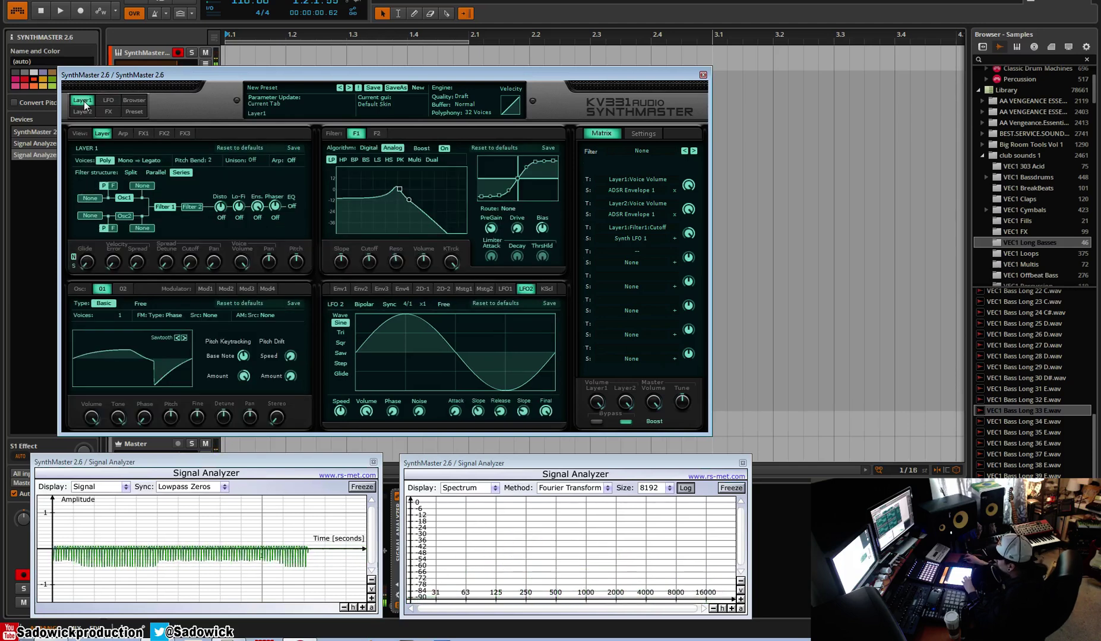
pyautogui.moveTo(367, 268); pyautogui.dragTo(361, 313)
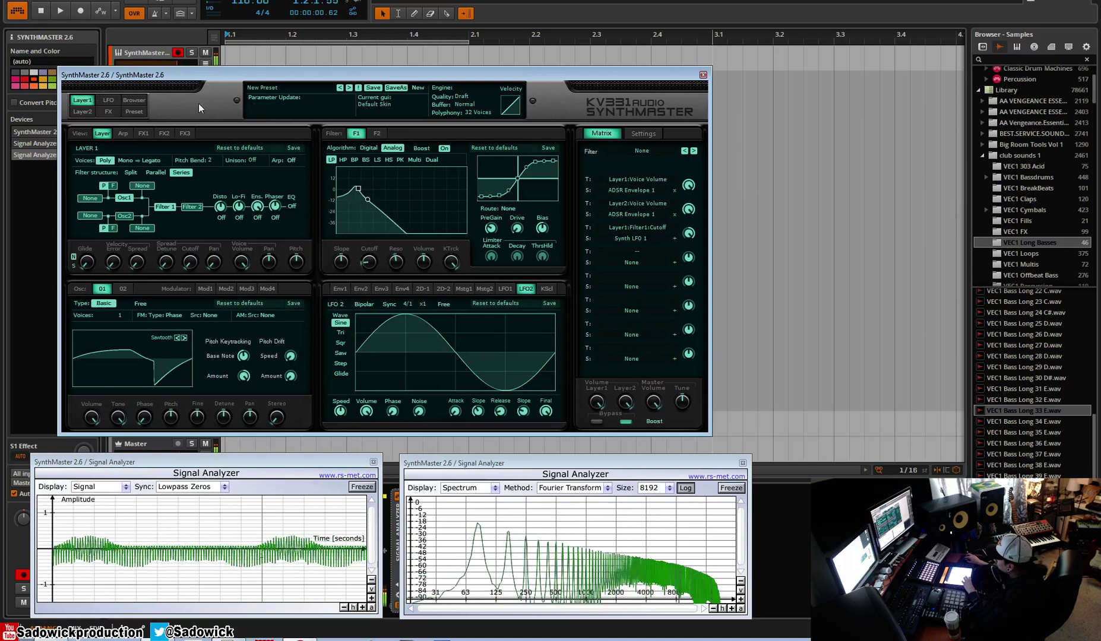
# Audition LFO 1's triangle, square, saw and step waves, enabling Retrig, then return to sine
pyautogui.click(133, 100)
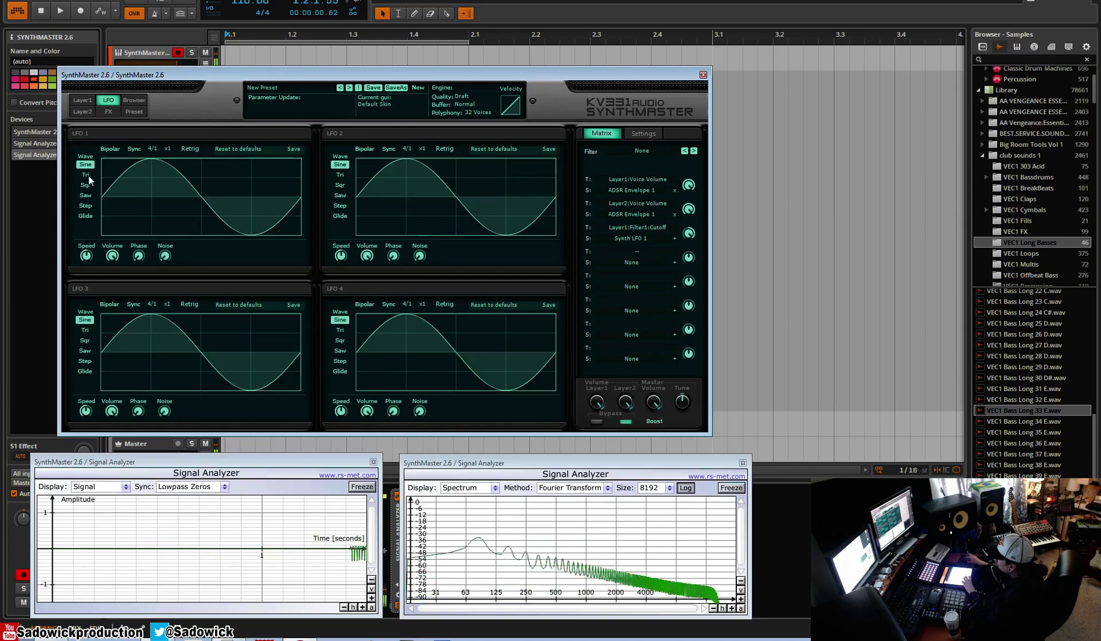
pyautogui.click(84, 175)
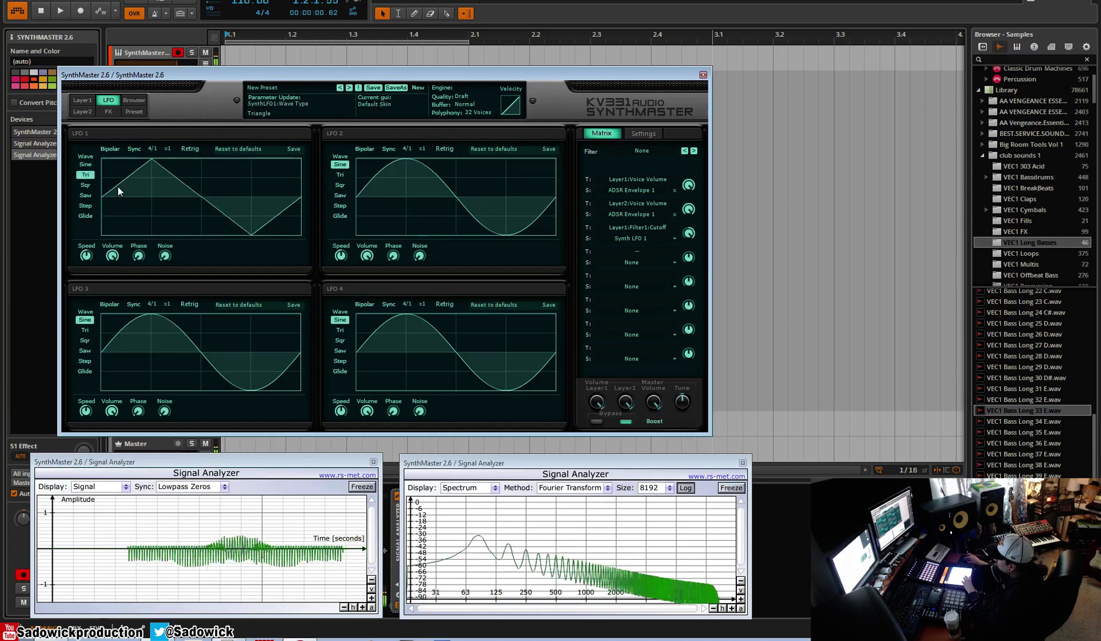
pyautogui.click(86, 184)
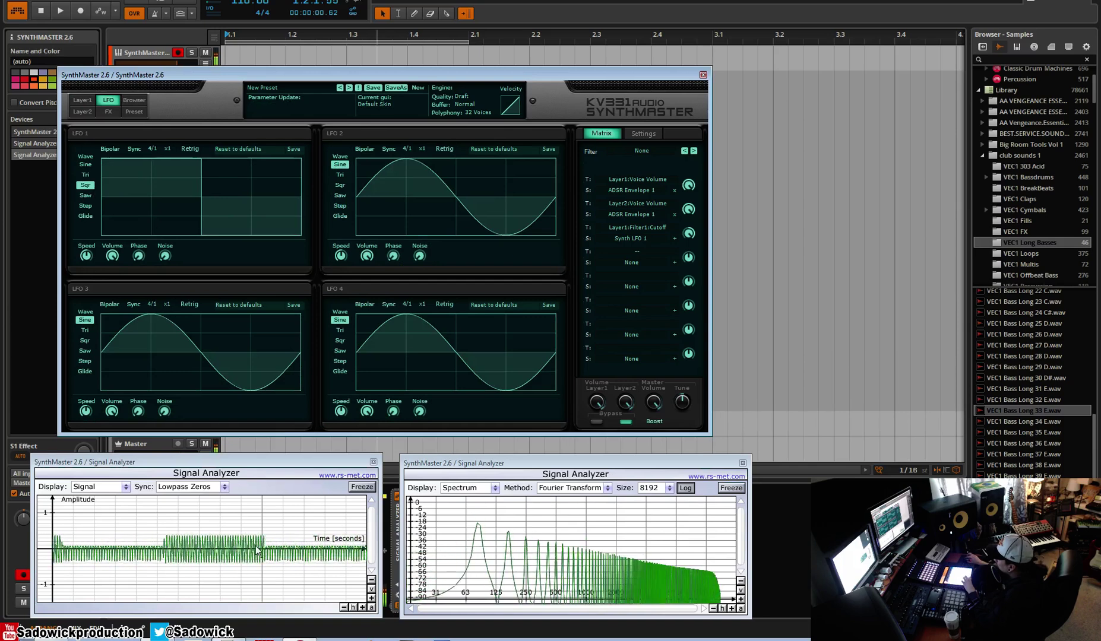
pyautogui.click(93, 196)
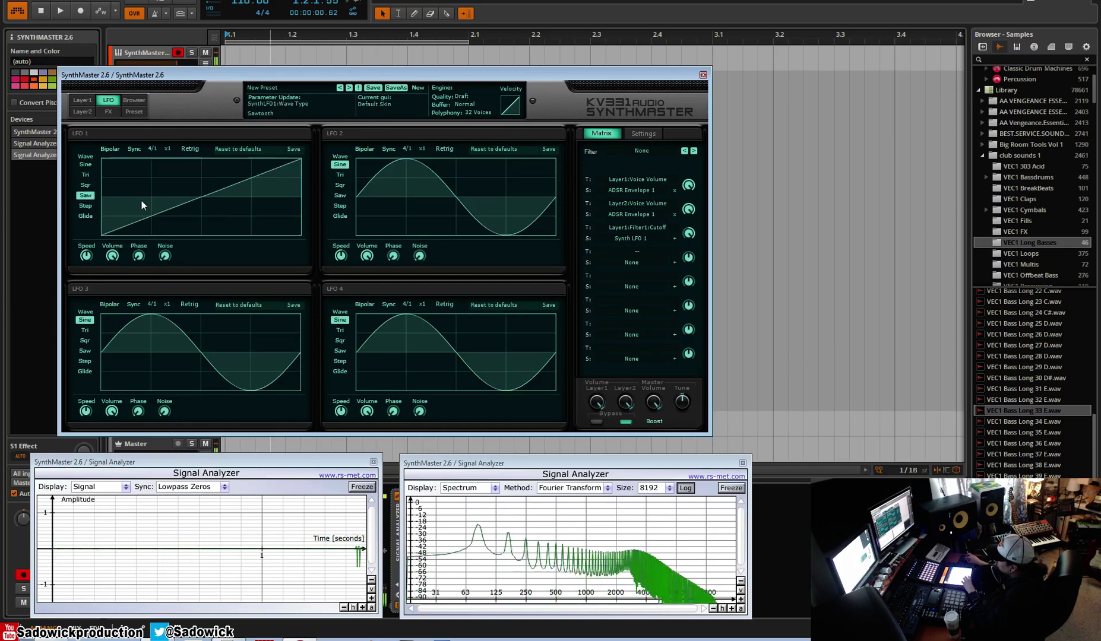
pyautogui.click(189, 149)
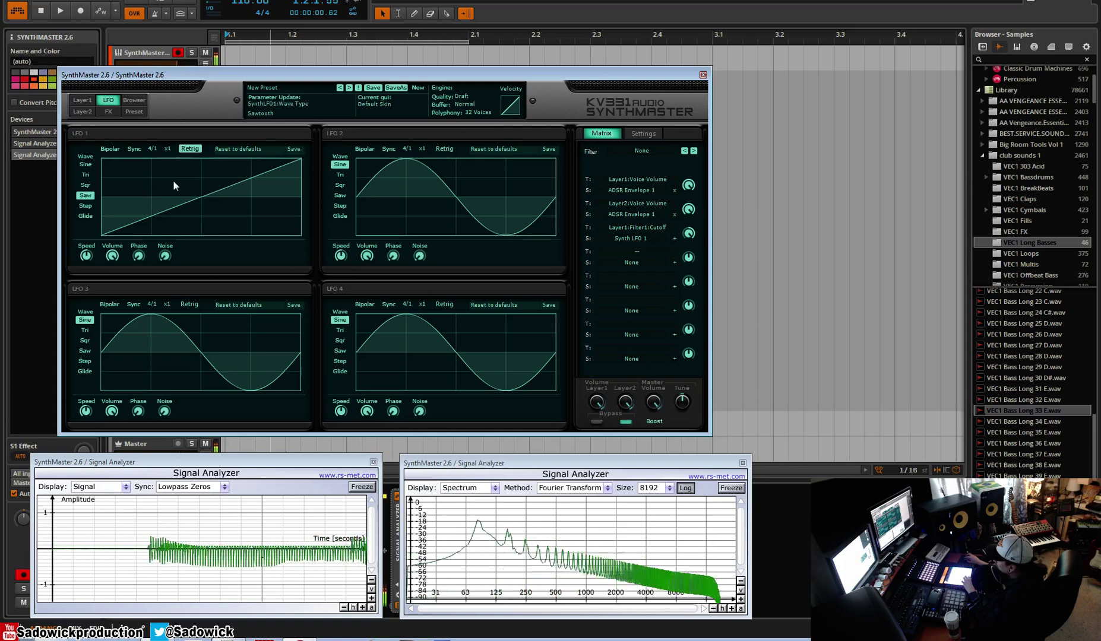
pyautogui.click(88, 208)
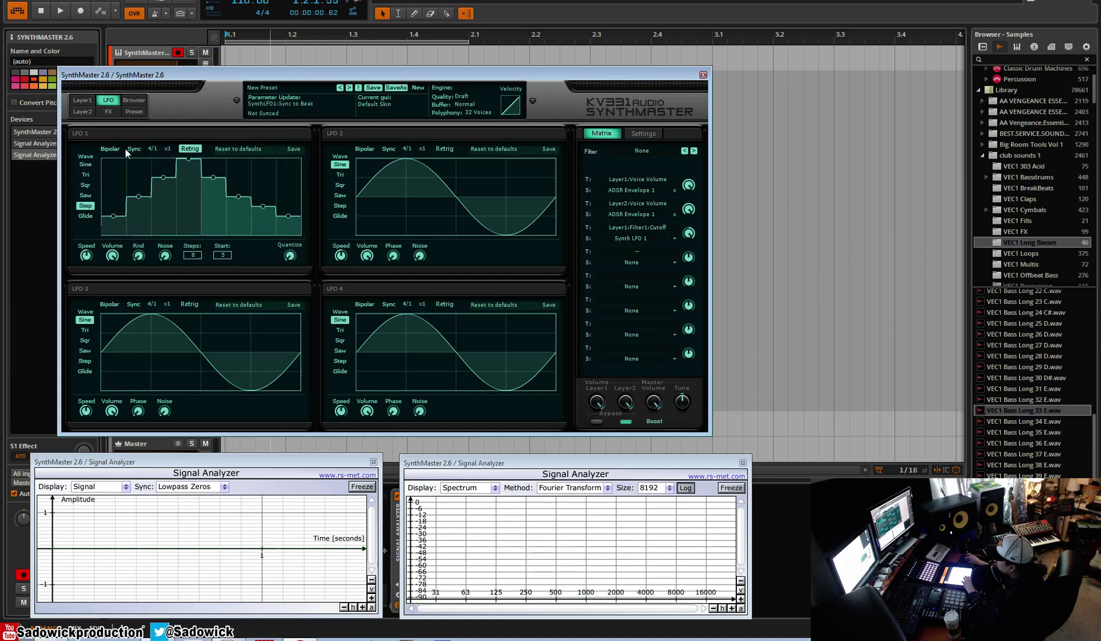
pyautogui.click(86, 165)
# Sync LFO 1 at a 1/16 rate, try other shapes and 151° phase, and settle on sine
pyautogui.click(134, 149)
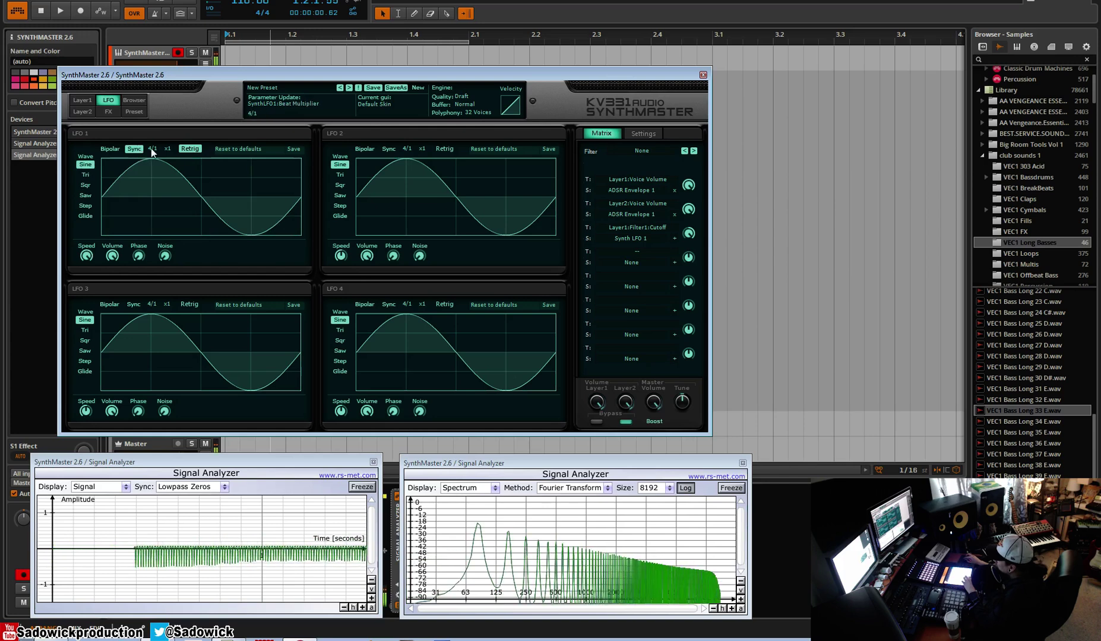
pyautogui.click(152, 150)
pyautogui.click(177, 235)
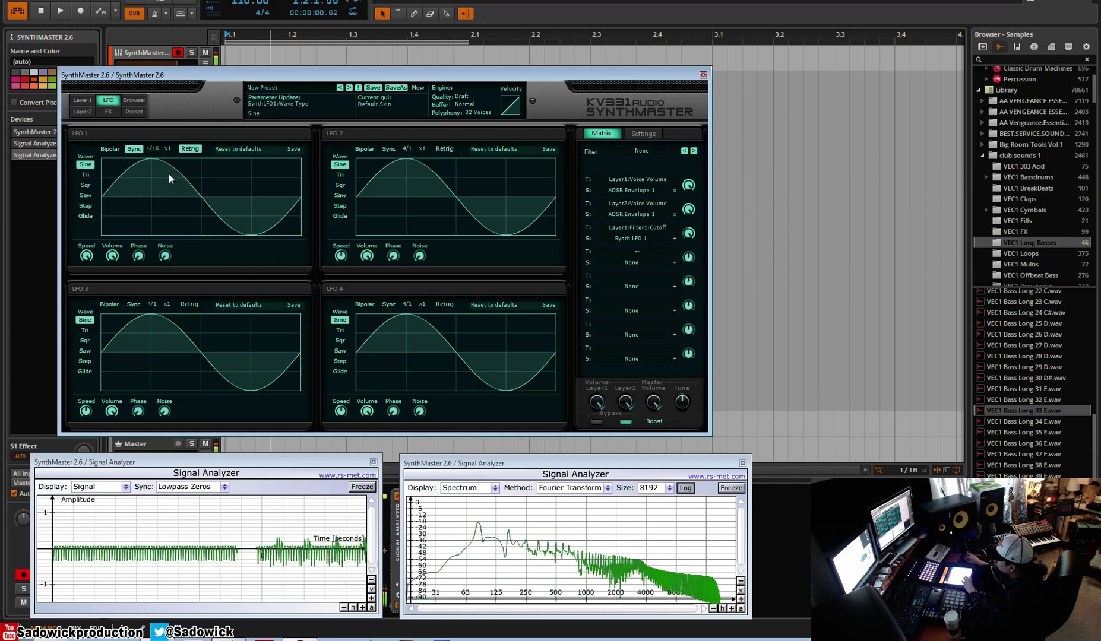
pyautogui.click(85, 175)
pyautogui.click(85, 196)
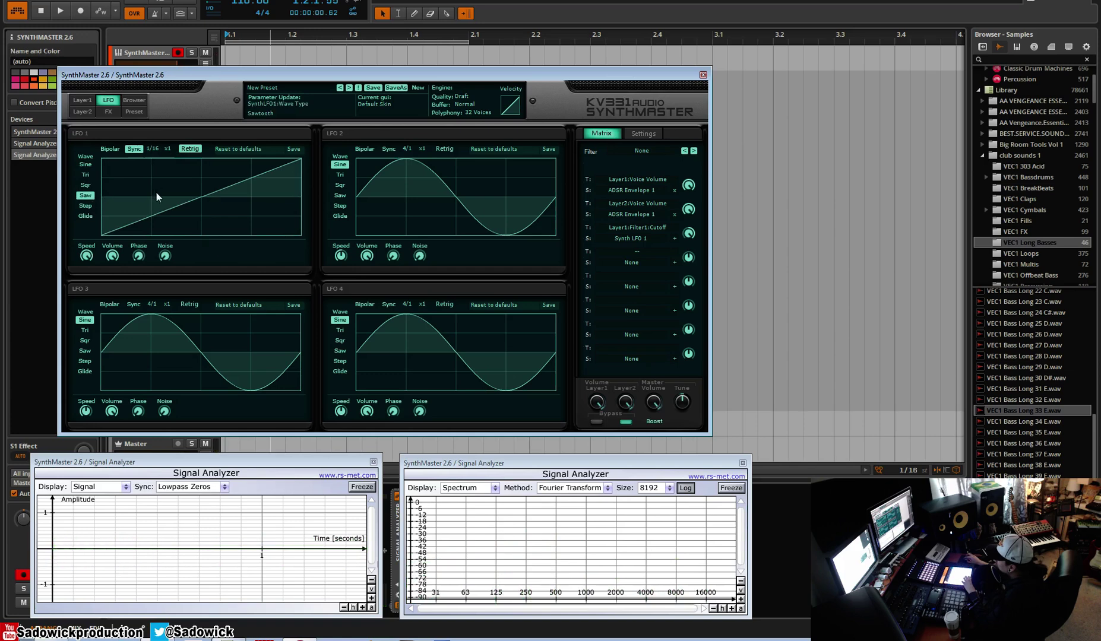
pyautogui.click(138, 257)
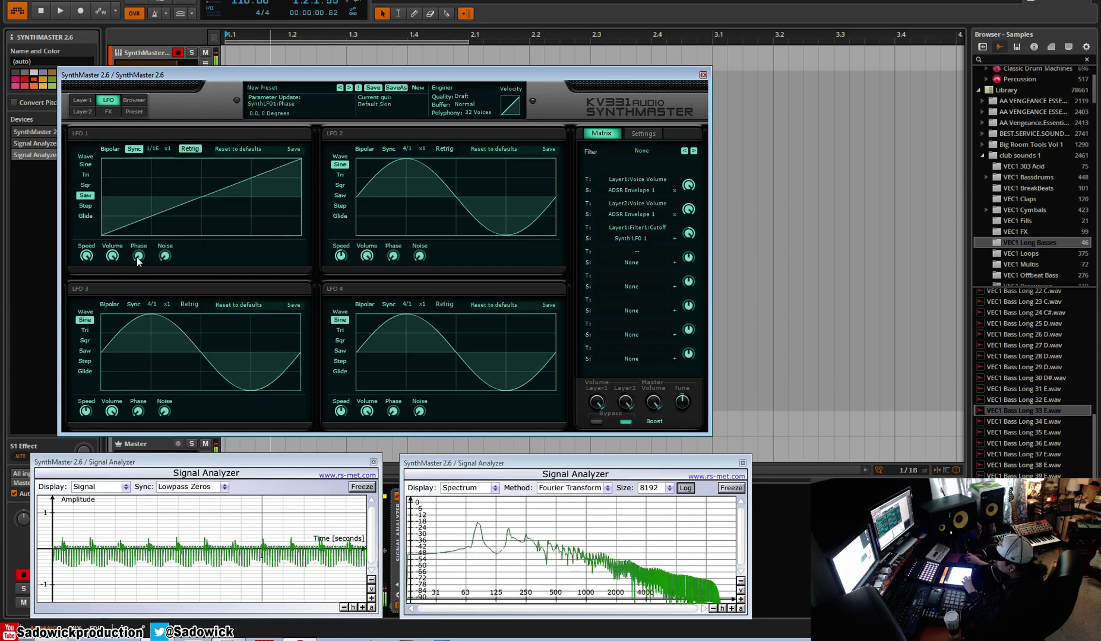
pyautogui.moveTo(138, 260)
pyautogui.mouseDown()
pyautogui.moveTo(140, 200)
pyautogui.moveTo(155, 172)
pyautogui.mouseUp()
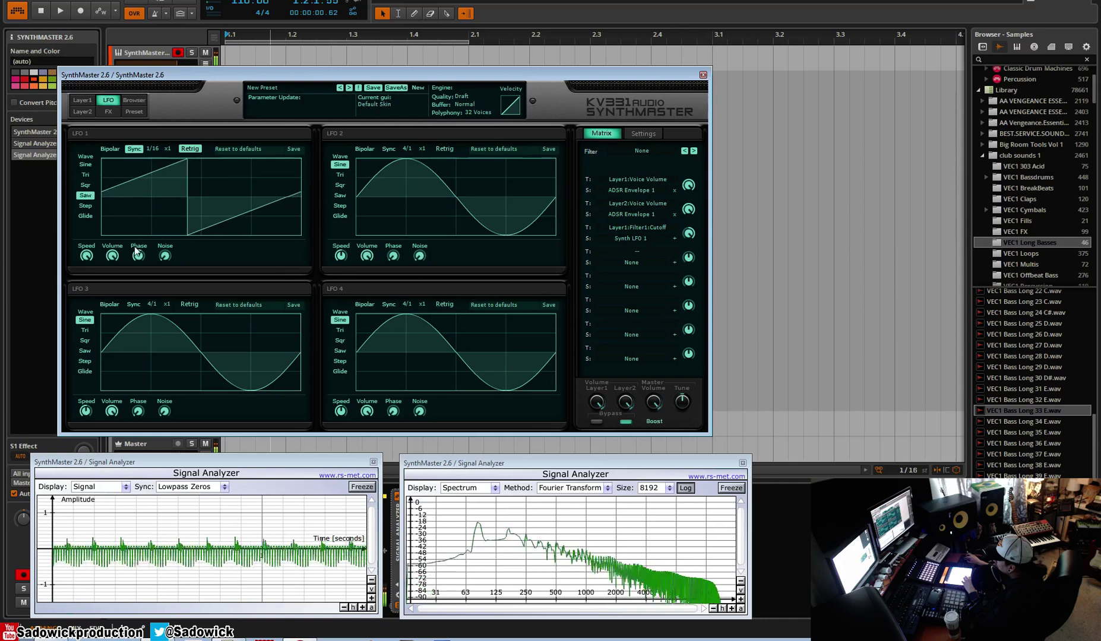
pyautogui.click(84, 195)
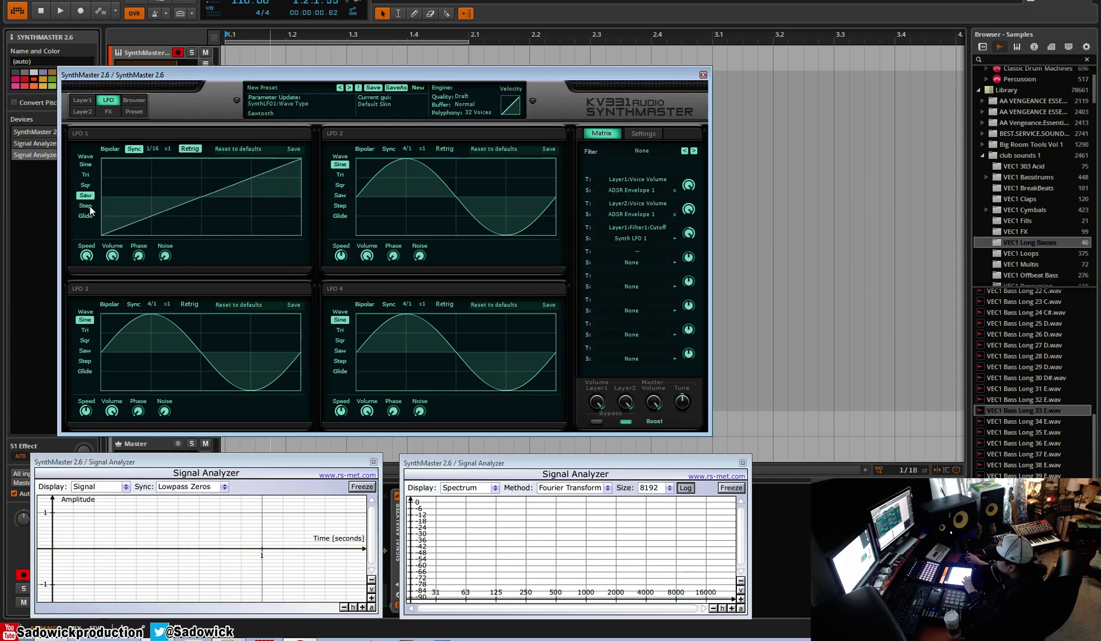
pyautogui.click(84, 164)
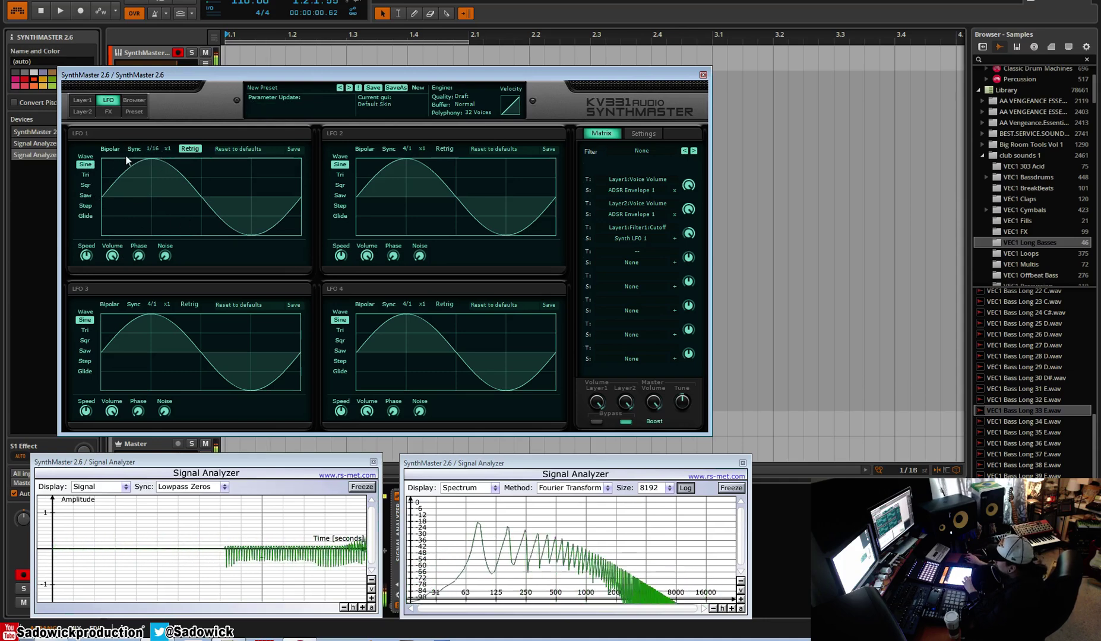
# Switch LFO 1 to Step, raise its speed to about 12 Hz, and turn Retrig off
pyautogui.click(85, 205)
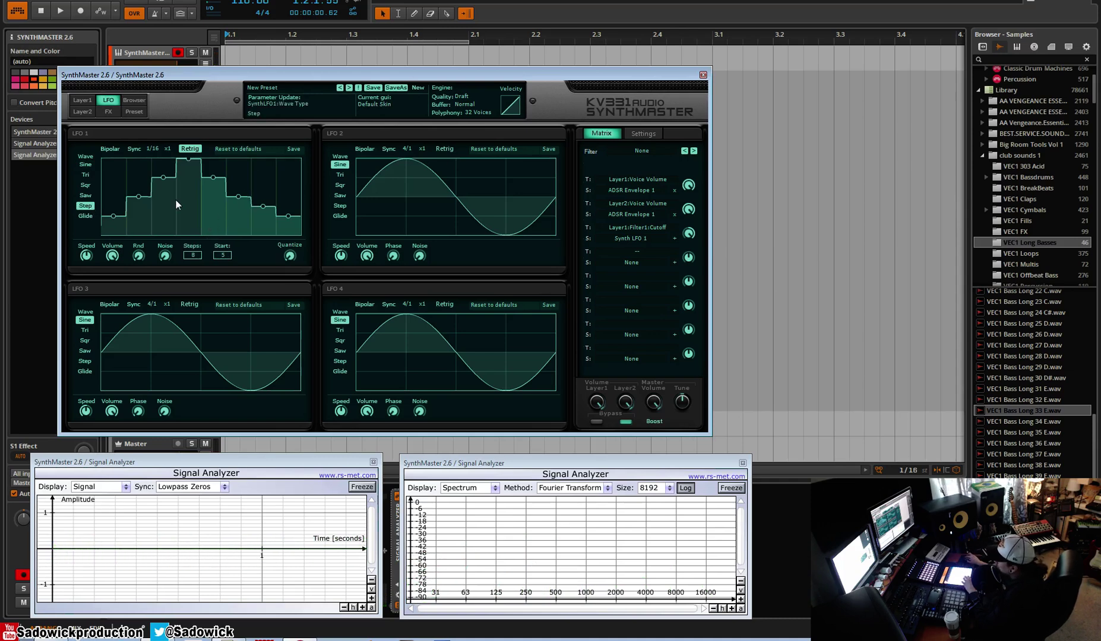
pyautogui.click(87, 256)
pyautogui.moveTo(89, 262); pyautogui.dragTo(101, 216)
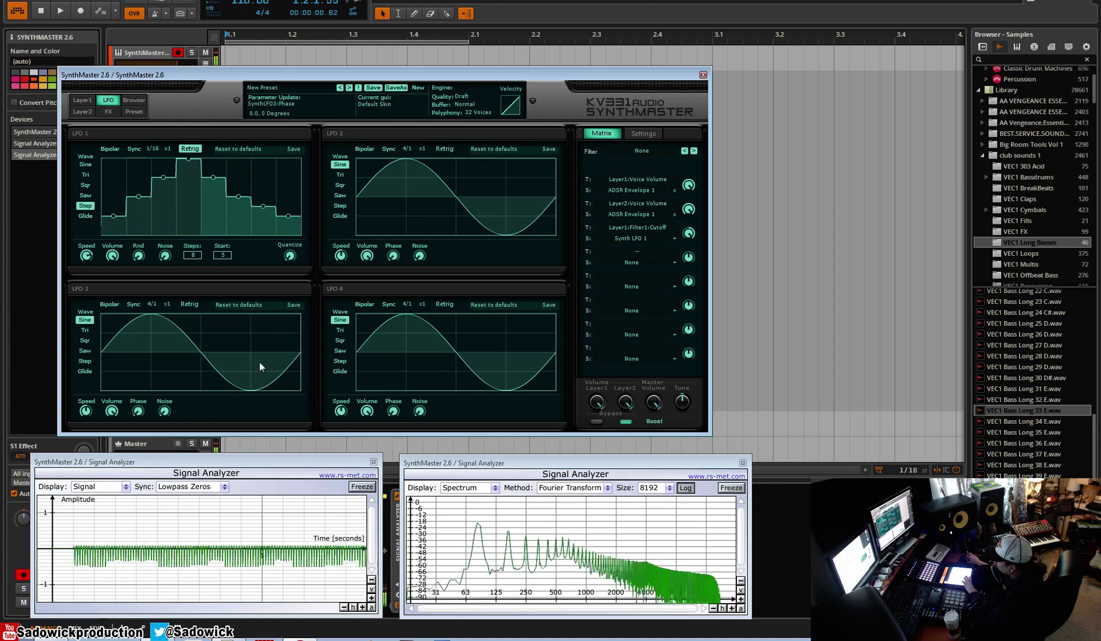
pyautogui.click(197, 150)
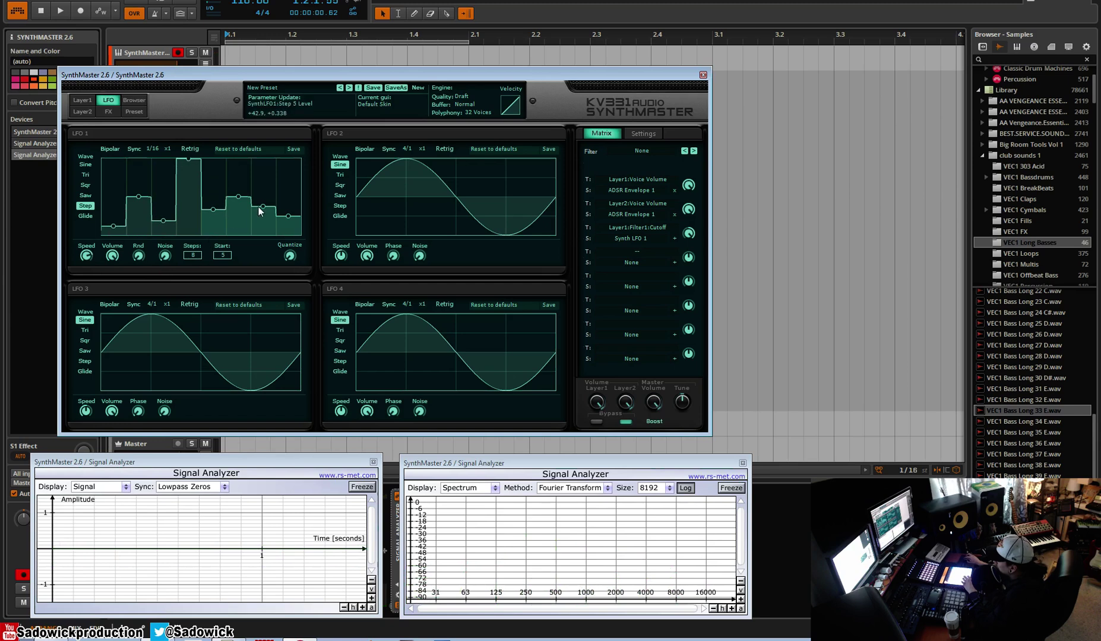
# Raise step 7 slightly, round step 2, and give steps 4, 6 and 7 curved falling slopes
pyautogui.moveTo(256, 152); pyautogui.dragTo(257, 135)
pyautogui.moveTo(140, 212); pyautogui.dragTo(145, 209)
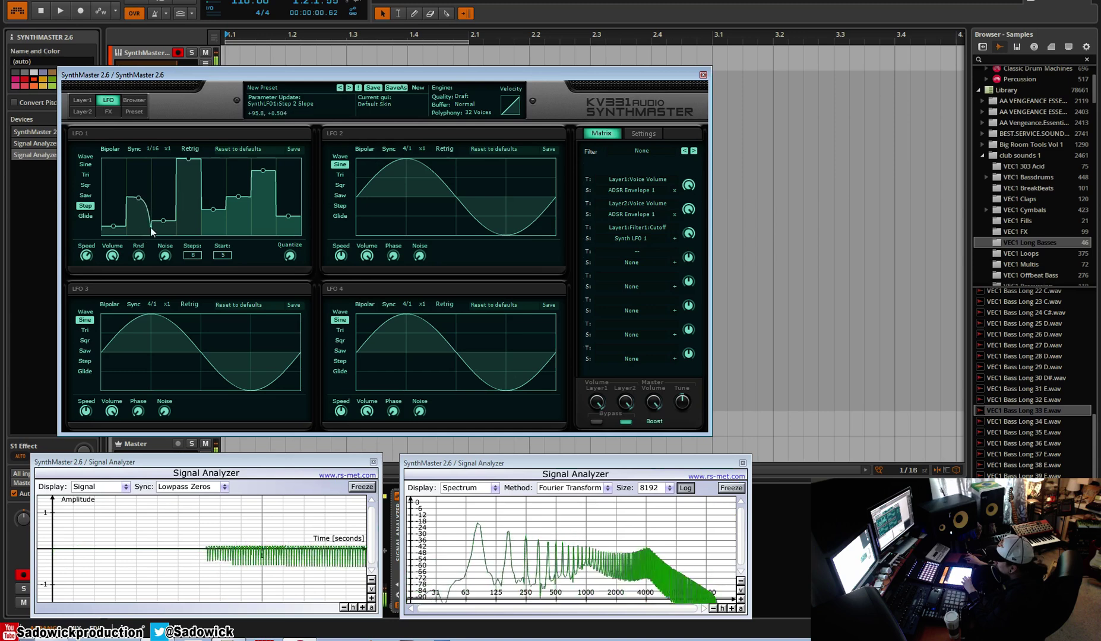
pyautogui.moveTo(190, 165); pyautogui.dragTo(188, 216)
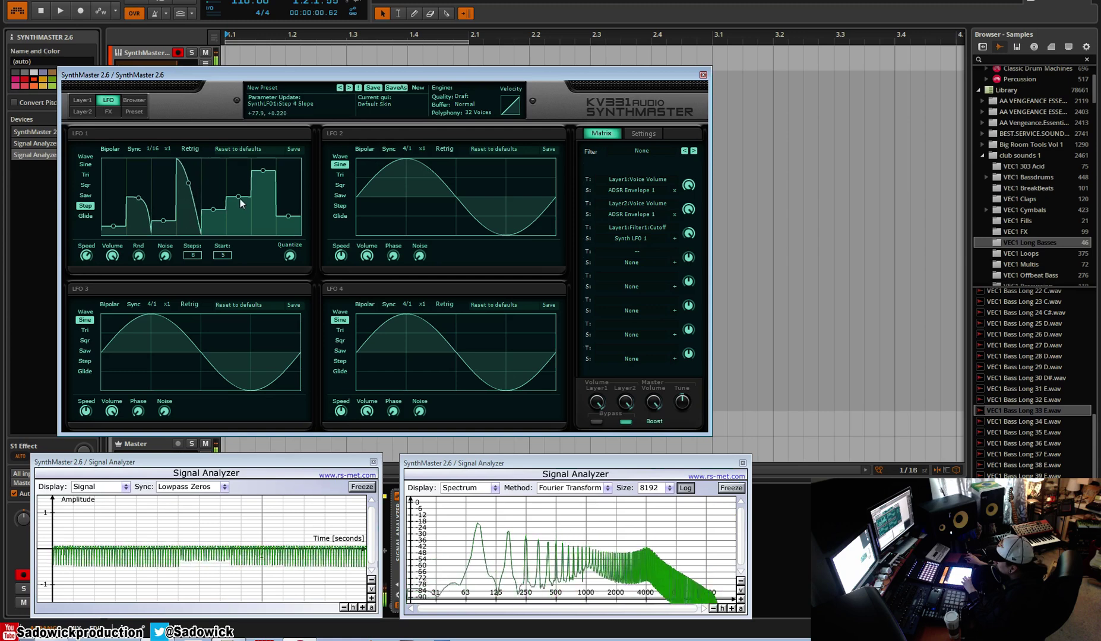
pyautogui.moveTo(239, 180); pyautogui.dragTo(232, 238)
pyautogui.moveTo(269, 175)
pyautogui.mouseDown()
pyautogui.moveTo(259, 218)
pyautogui.moveTo(282, 183)
pyautogui.mouseUp()
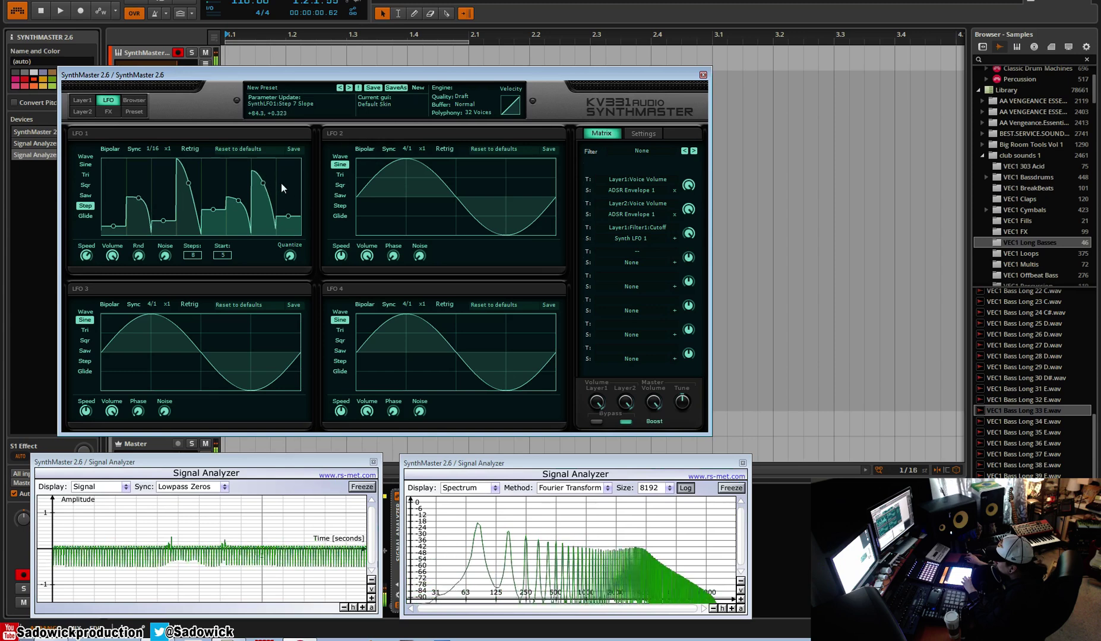
# Set LFO 1 to 8 steps after trying 32 and 2, then reshape step 1's slope and level
pyautogui.click(215, 251)
pyautogui.click(193, 255)
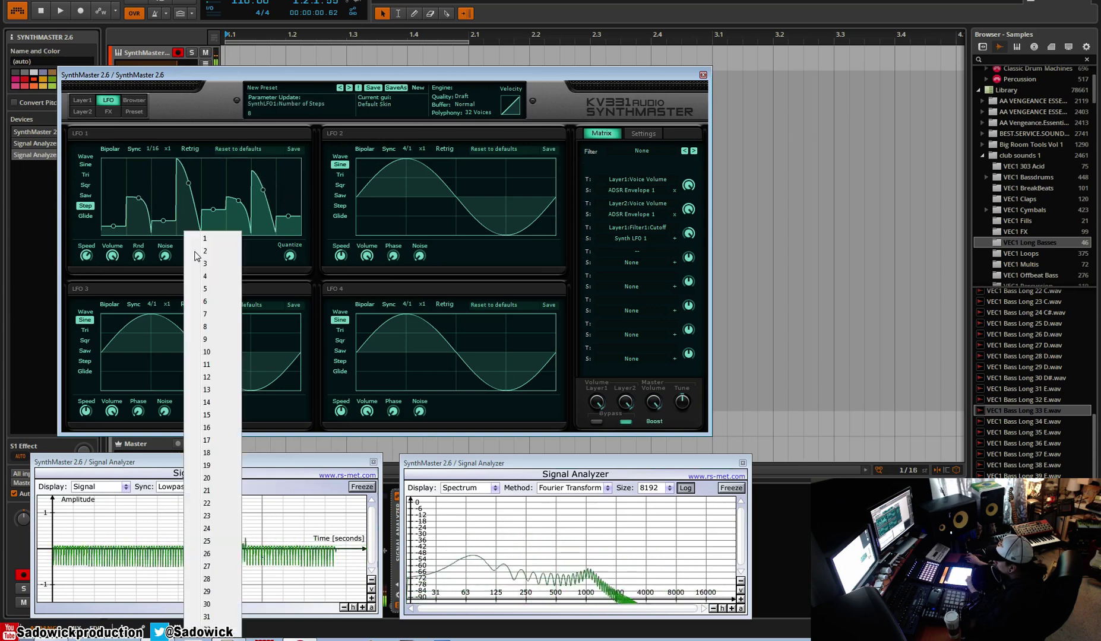
pyautogui.click(206, 628)
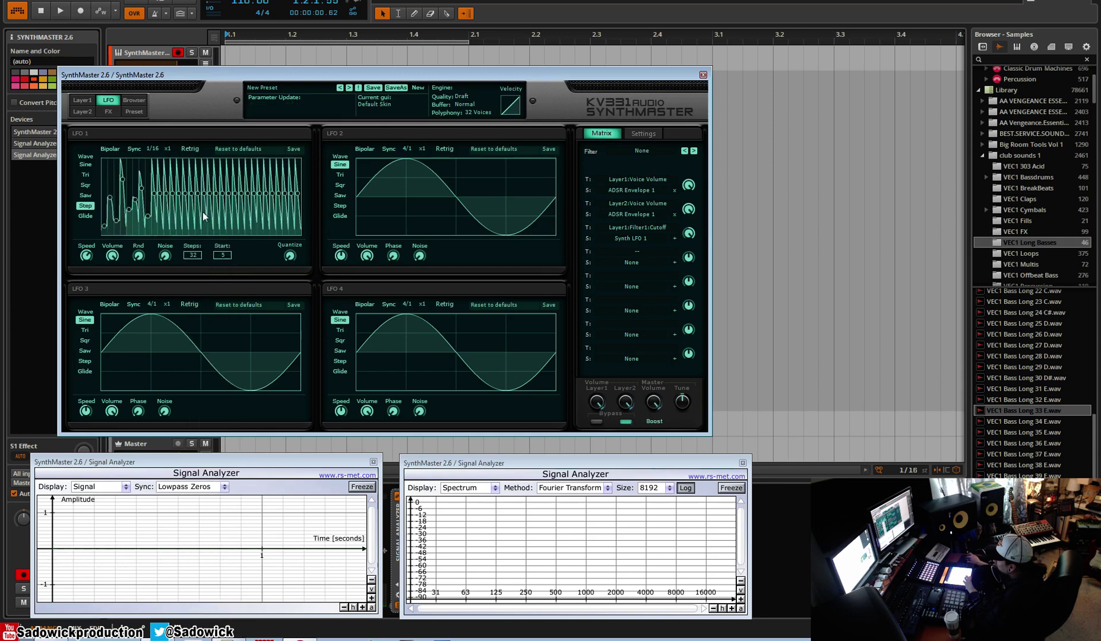
pyautogui.click(197, 256)
pyautogui.click(221, 251)
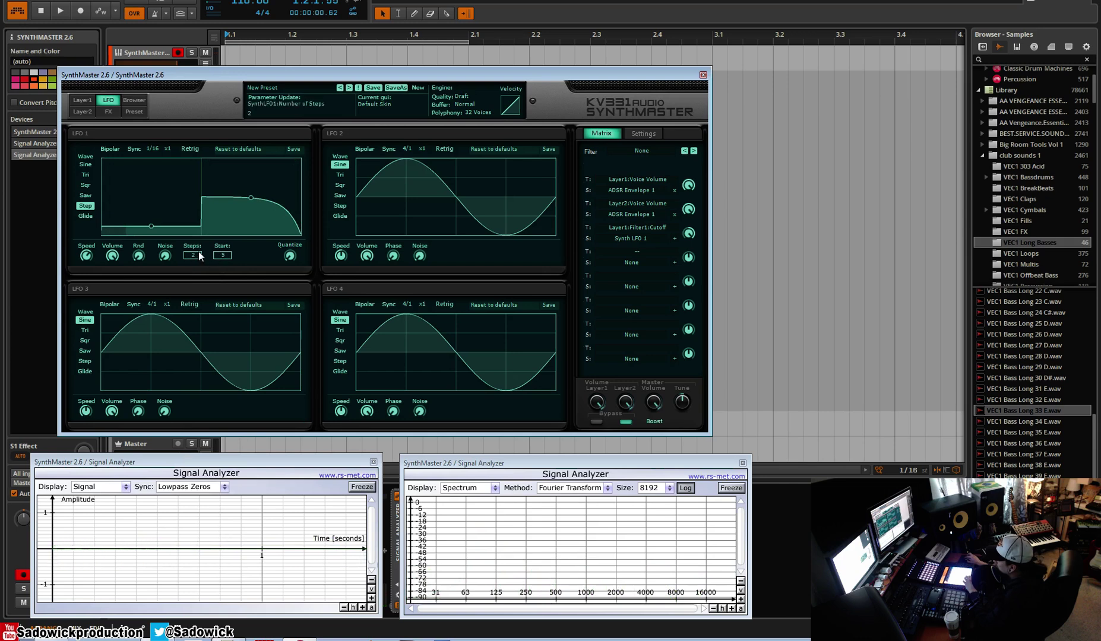
pyautogui.click(197, 255)
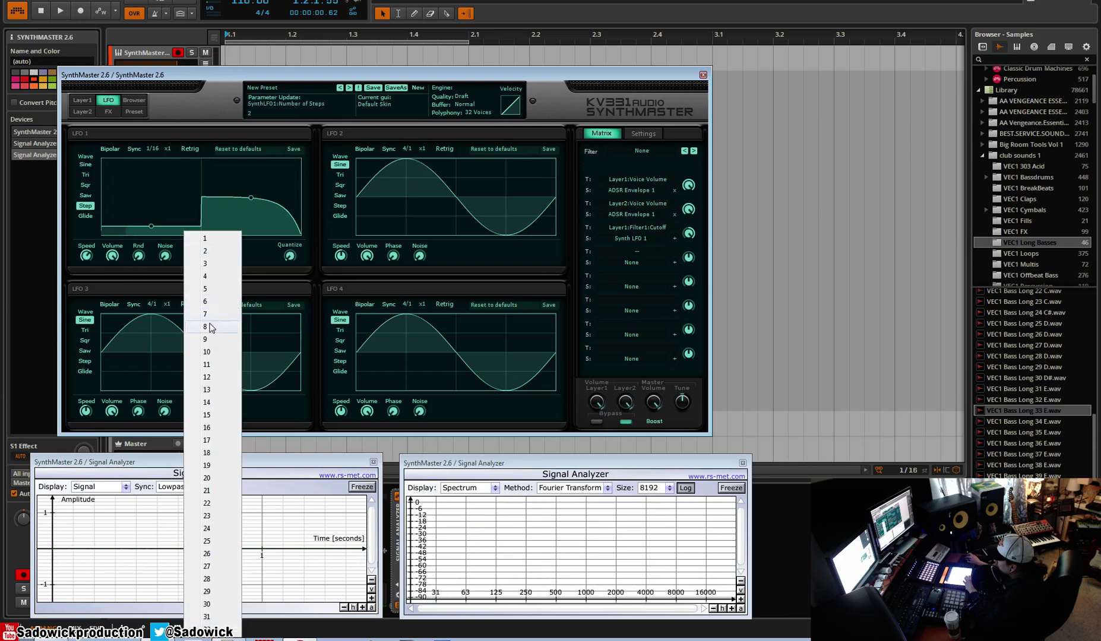
pyautogui.click(210, 327)
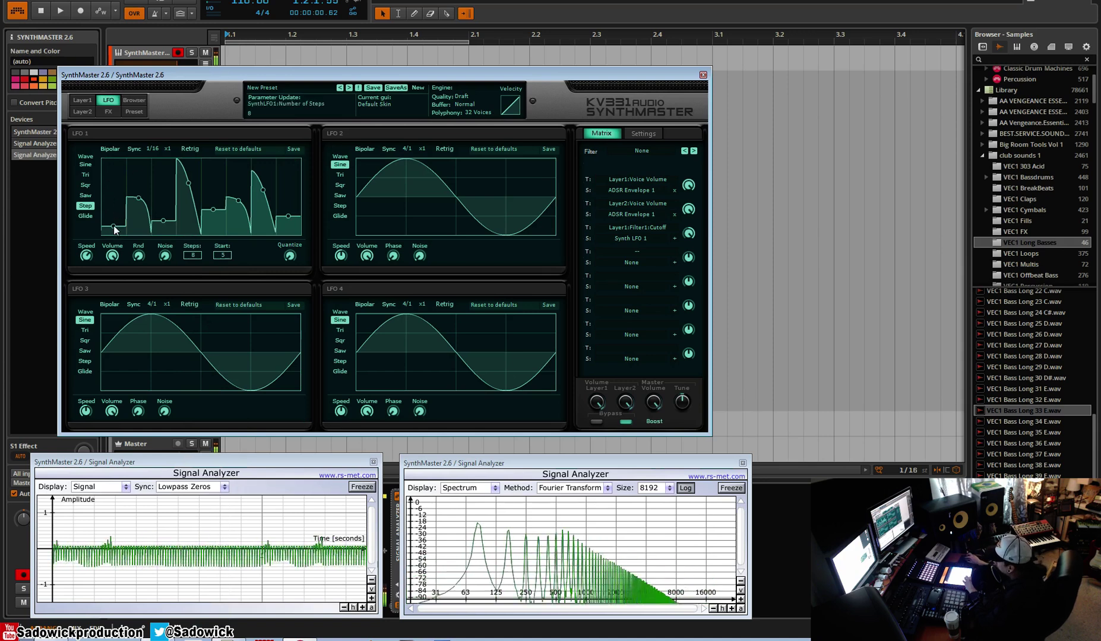
pyautogui.moveTo(114, 226); pyautogui.dragTo(124, 209)
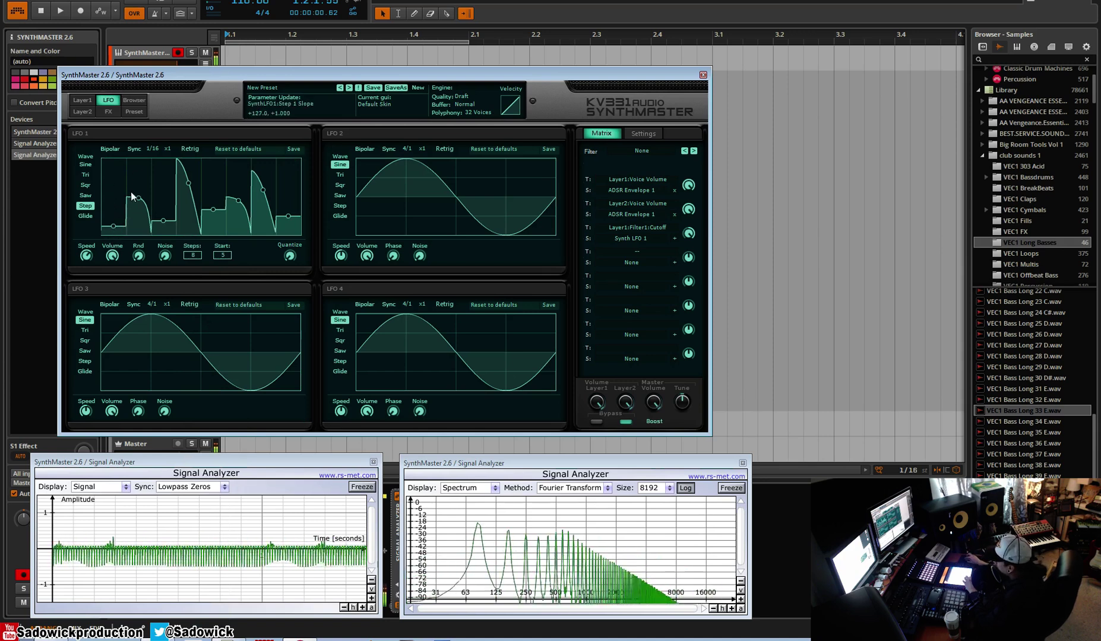
pyautogui.moveTo(105, 183)
pyautogui.mouseDown()
pyautogui.moveTo(112, 174)
pyautogui.moveTo(116, 284)
pyautogui.mouseUp()
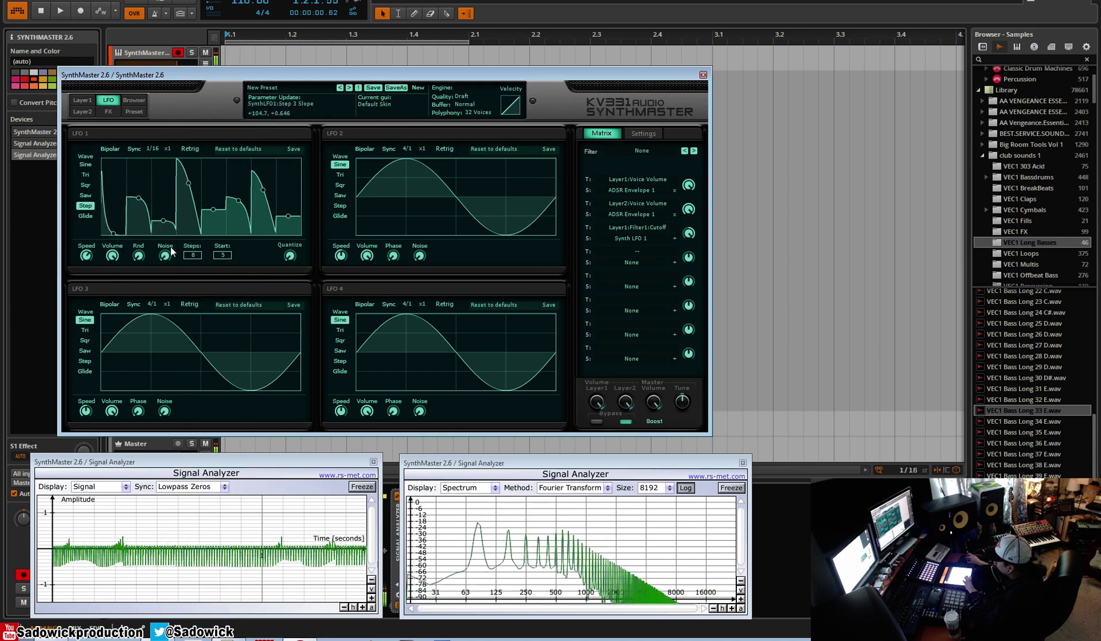
# Audition Glide, add noise and slight Rnd randomization to LFO 1, then return to Step
pyautogui.click(85, 208)
pyautogui.click(84, 216)
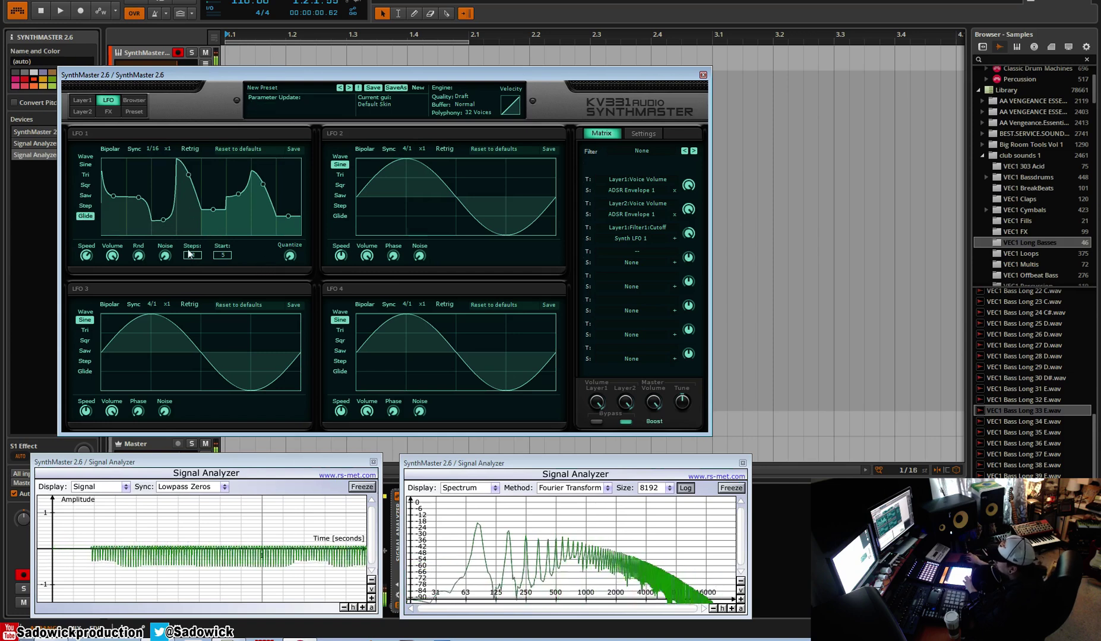
pyautogui.moveTo(175, 252); pyautogui.dragTo(194, 193)
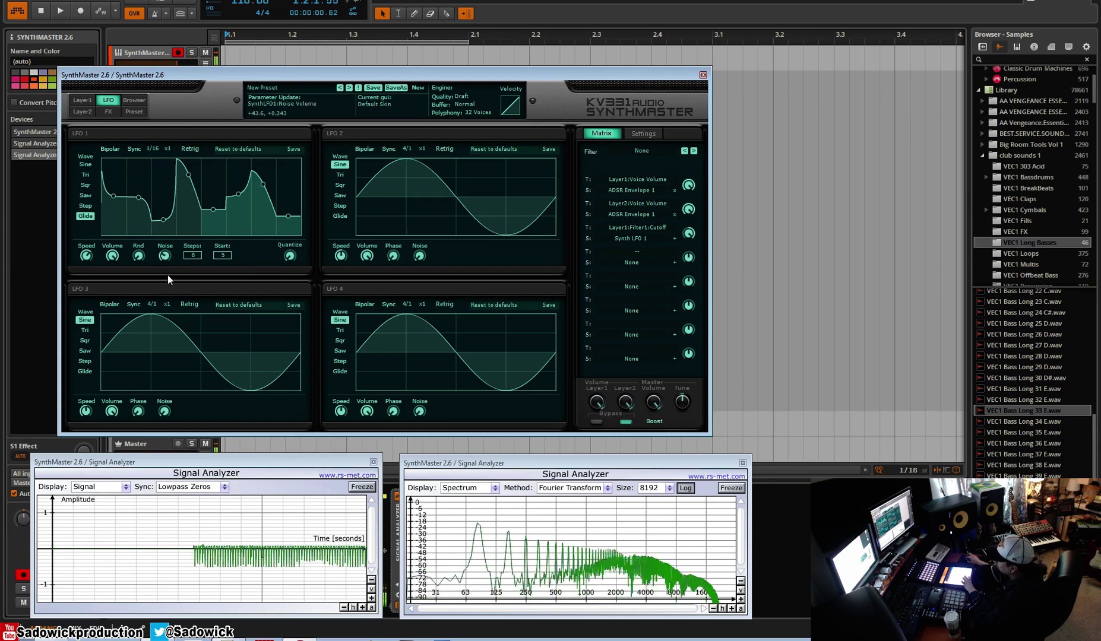
pyautogui.moveTo(138, 256); pyautogui.dragTo(142, 253)
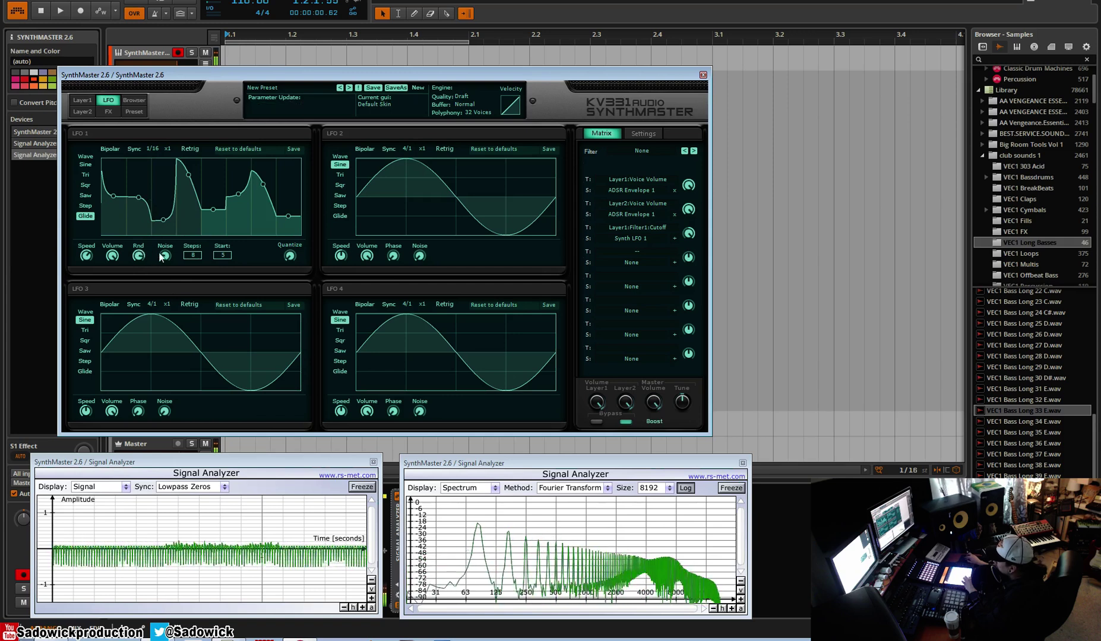
pyautogui.click(84, 208)
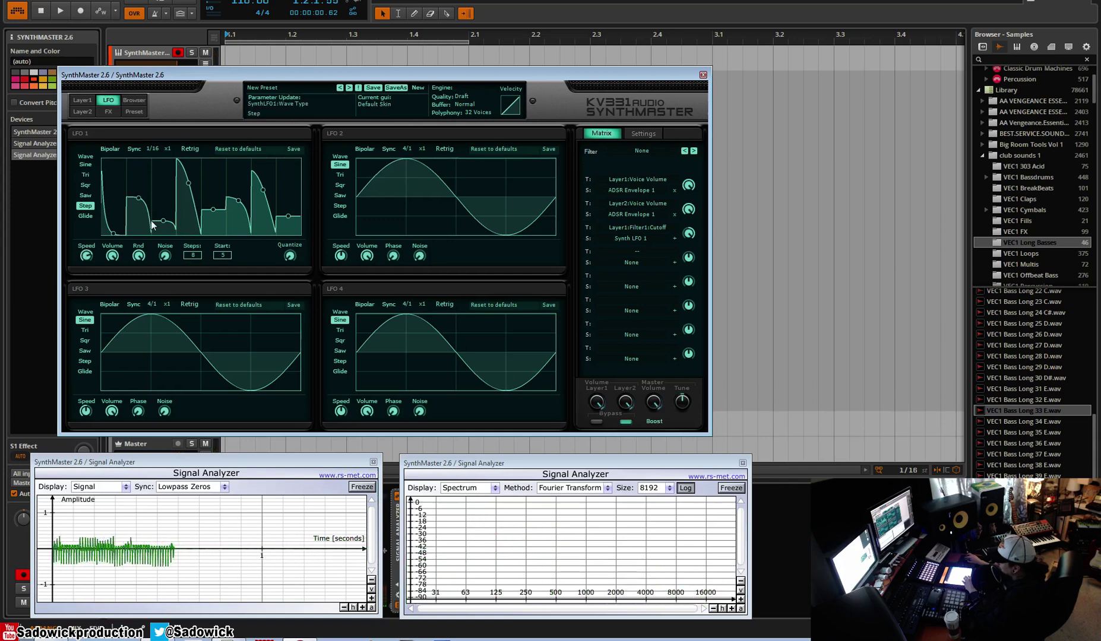
# Change LFO 1's beat multiplier from x1 to 'divided by 3' and show the Layer 1 page
pyautogui.click(168, 148)
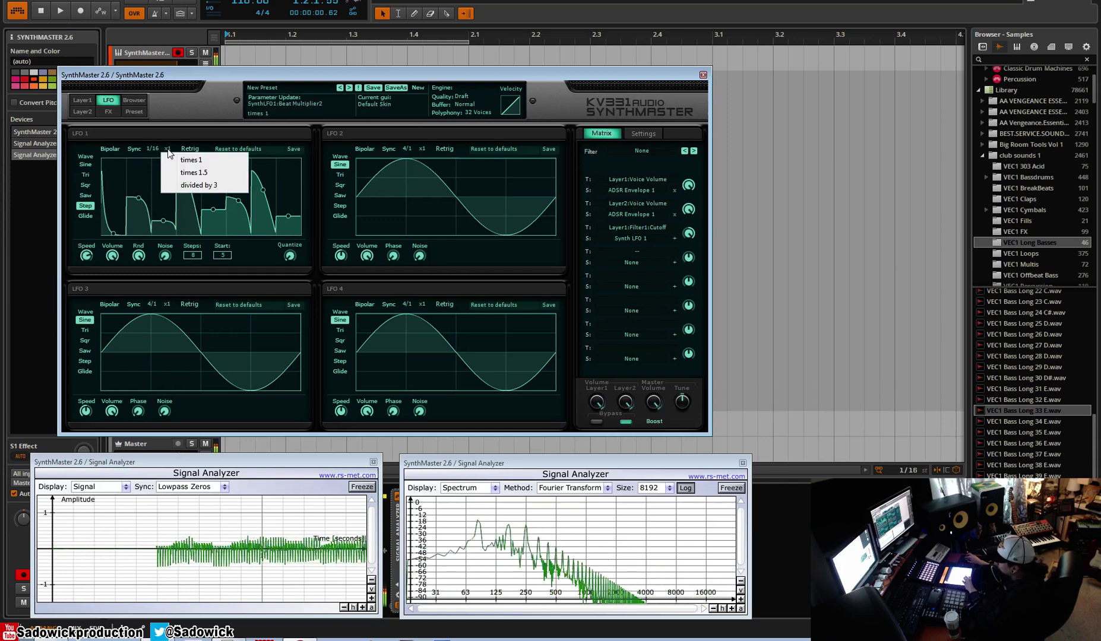
pyautogui.click(183, 186)
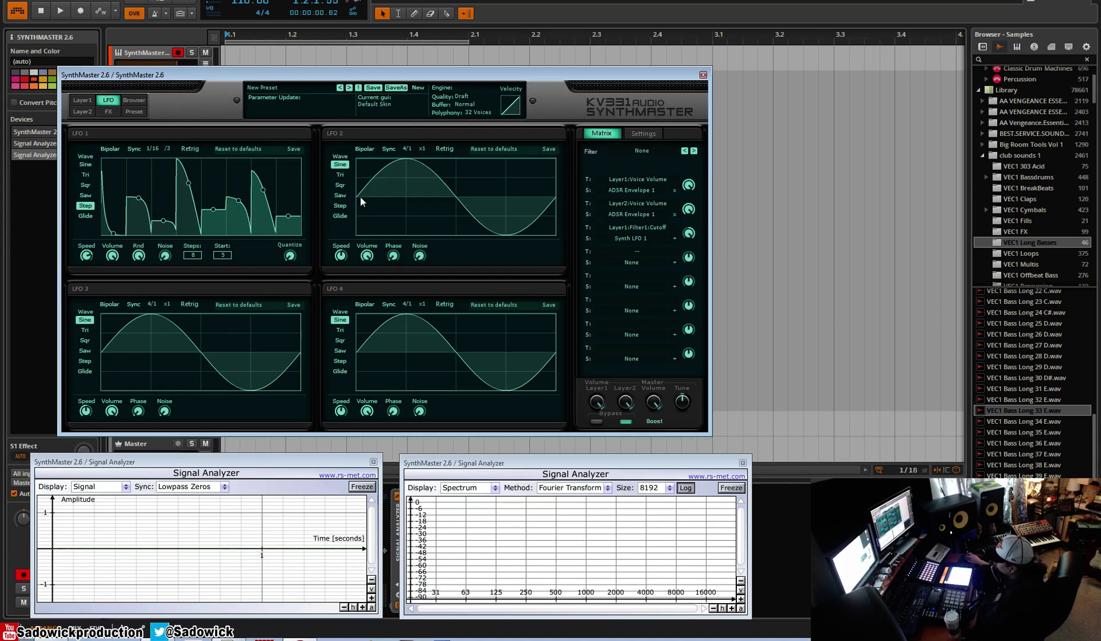
pyautogui.click(83, 101)
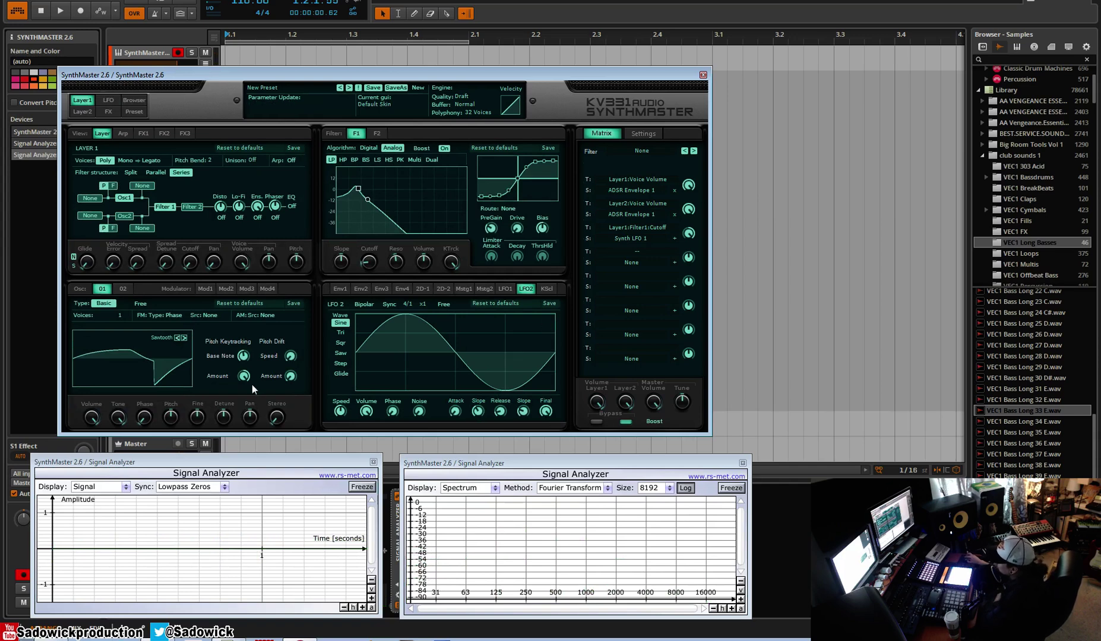
# Dismiss the Osc1 Pan menu, then raise the third matrix slot's amount to about +126
pyautogui.rightClick(249, 418)
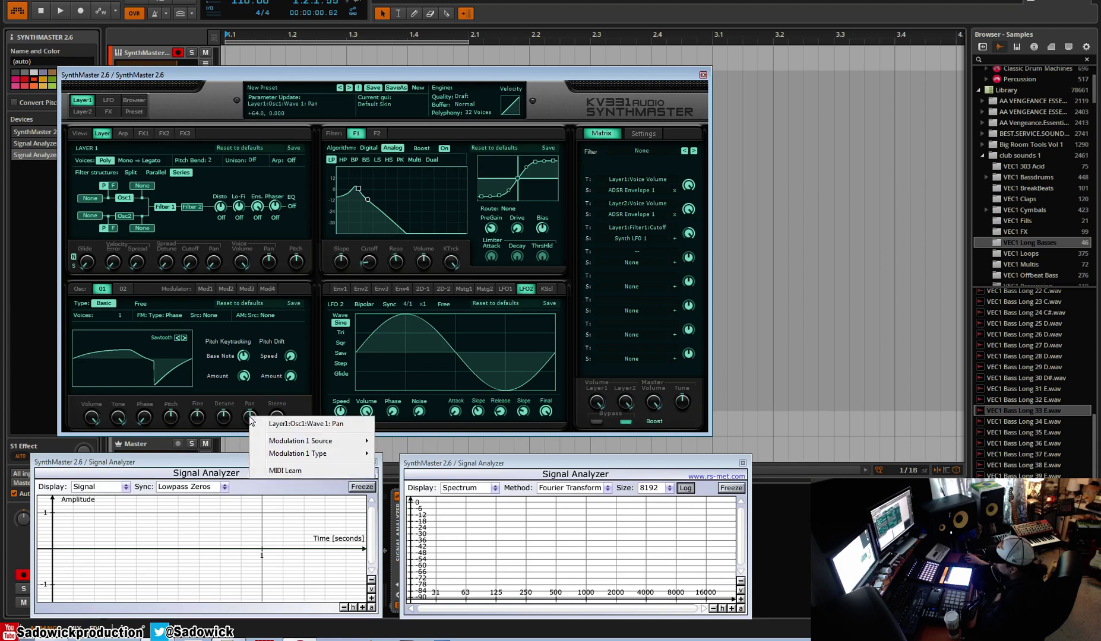
pyautogui.click(575, 82)
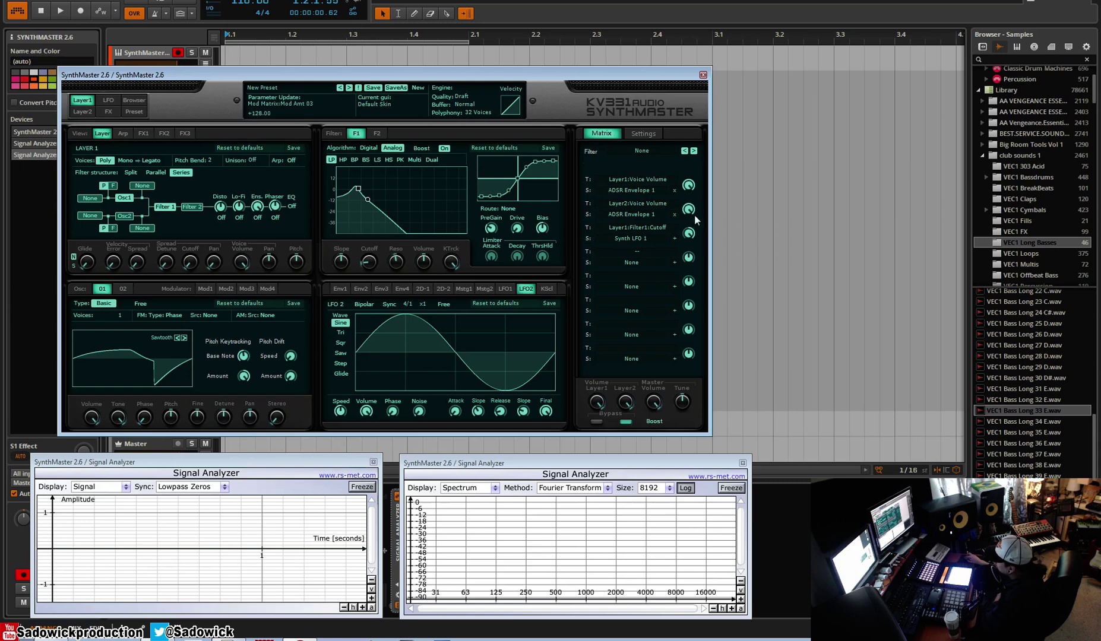
pyautogui.moveTo(697, 223); pyautogui.dragTo(691, 258)
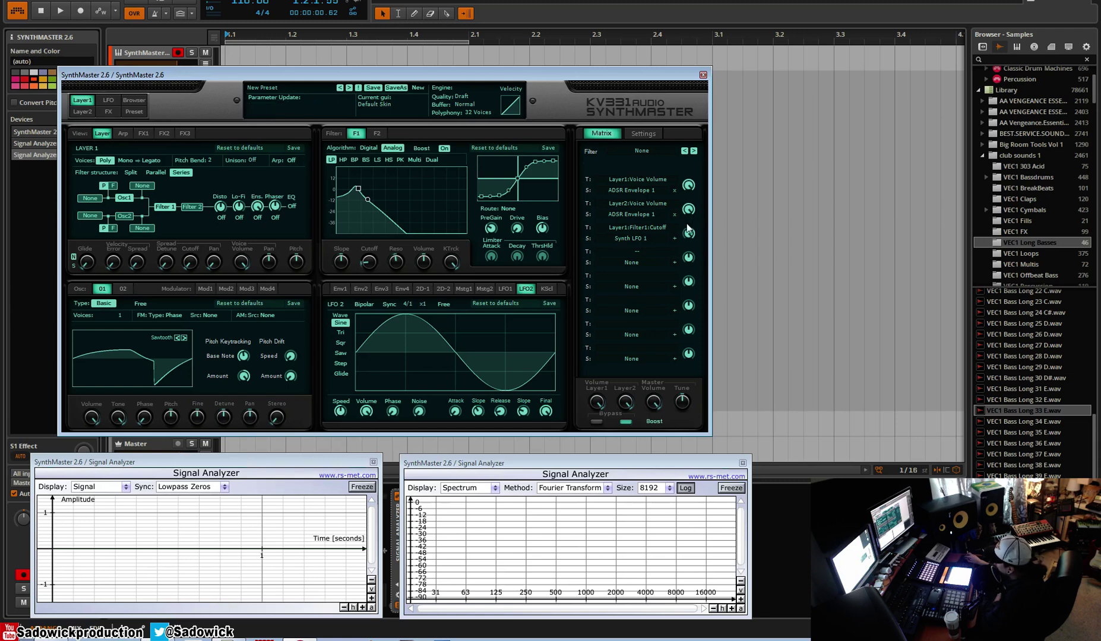